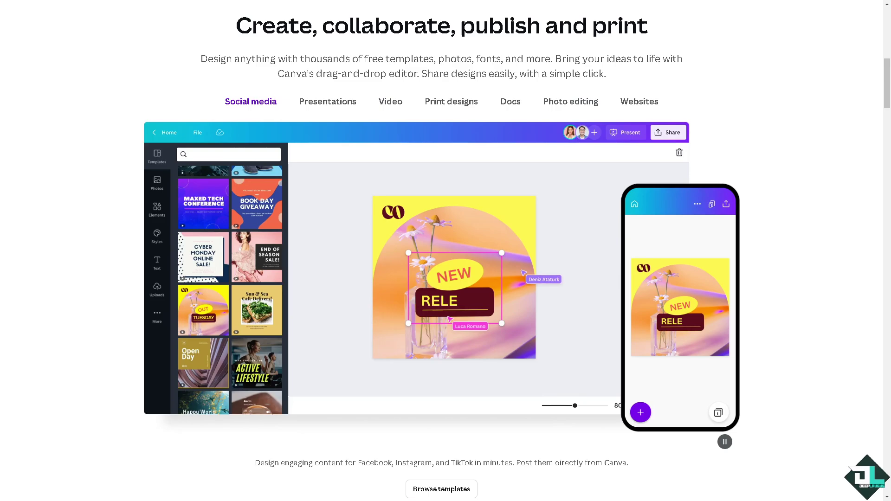
scroll(447, 251, "up", 8)
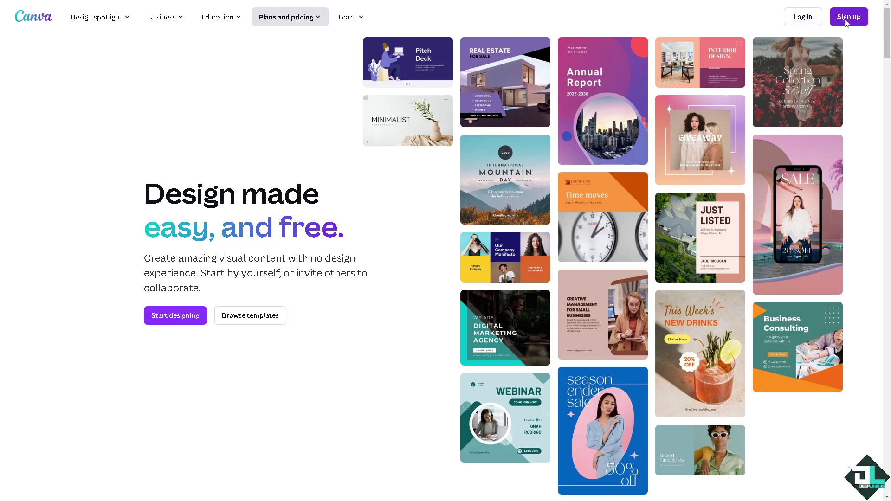
Step: Sign up for Canva and open a blank design titled 'How to Lock Elements Together in Canva'
left_click(846, 22)
left_click(456, 276)
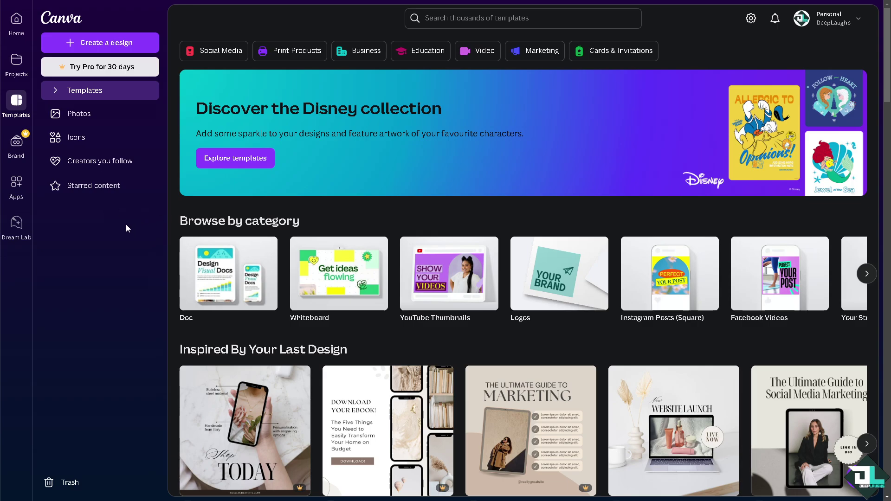
left_click(57, 91)
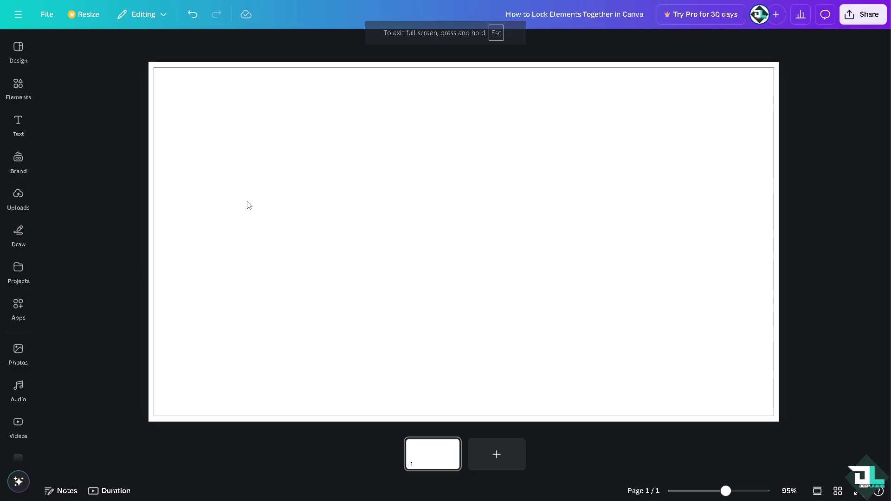
Step: Place the uploaded lock-elements thumbnail in the top-left and bring up the stock videos
left_click(19, 194)
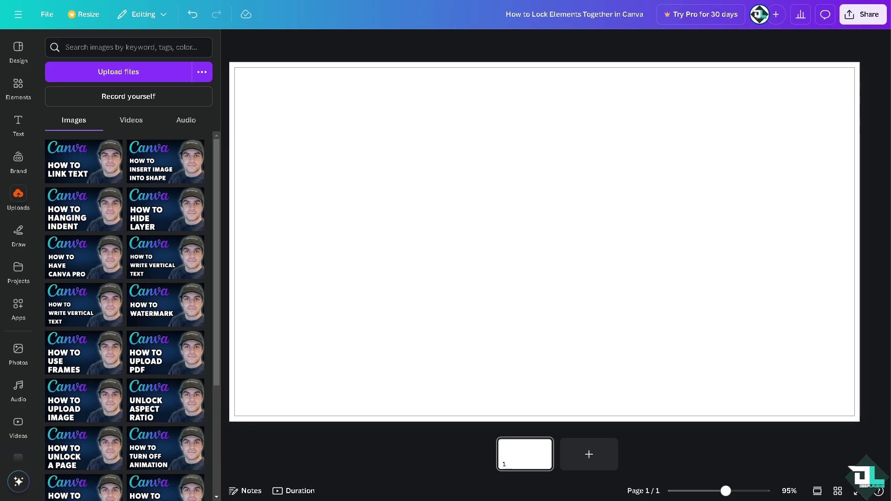
left_click(233, 42)
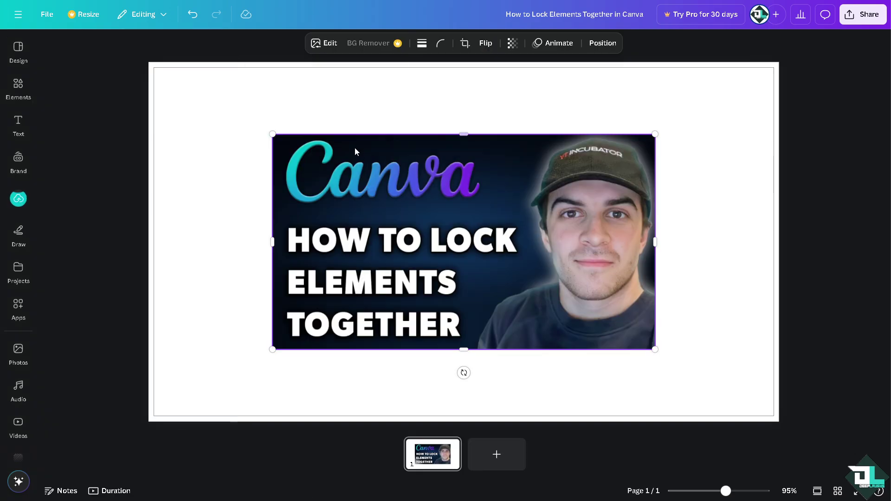
mouse_move(359, 150)
left_mouse_down()
mouse_move(265, 90)
mouse_move(237, 91)
mouse_move(244, 96)
left_mouse_up()
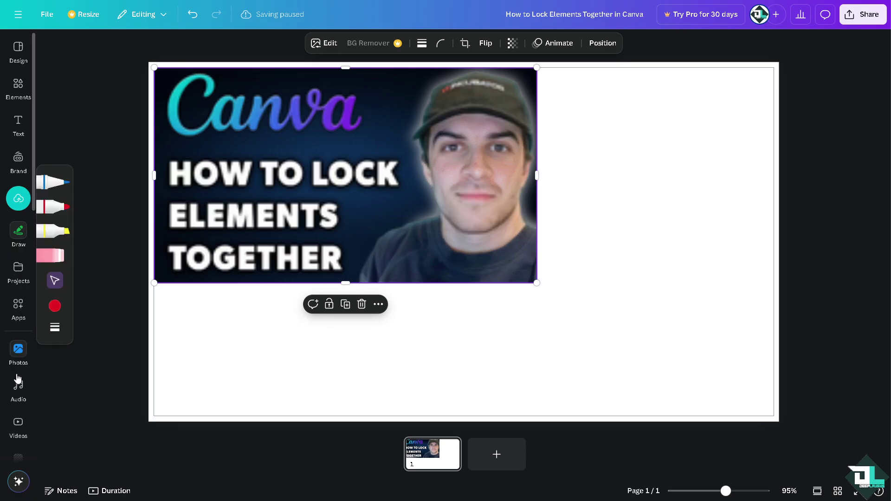
left_click(18, 351)
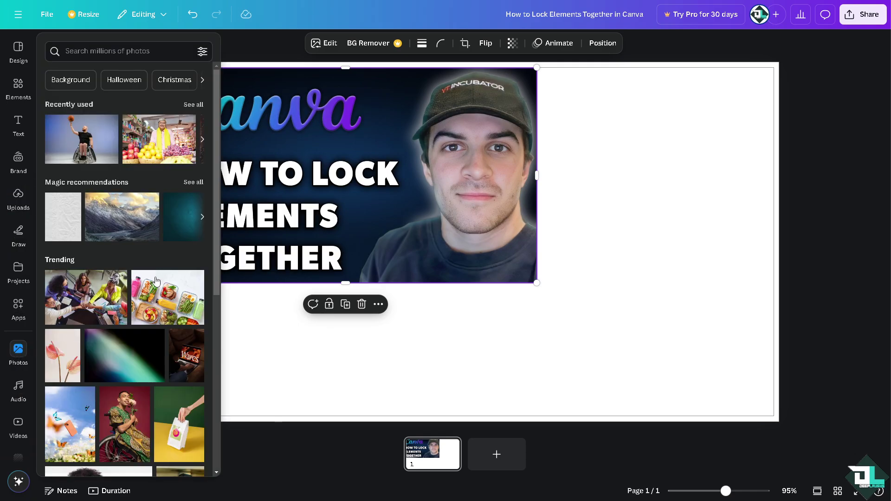
left_click(20, 426)
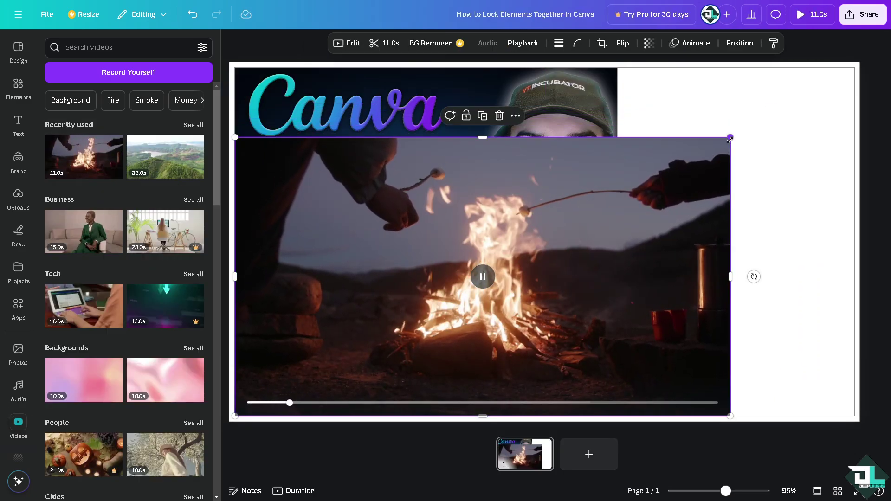
Step: Shrink the campfire video into the lower-left and fit the mountain video to its right
left_click_drag(731, 138, 484, 301)
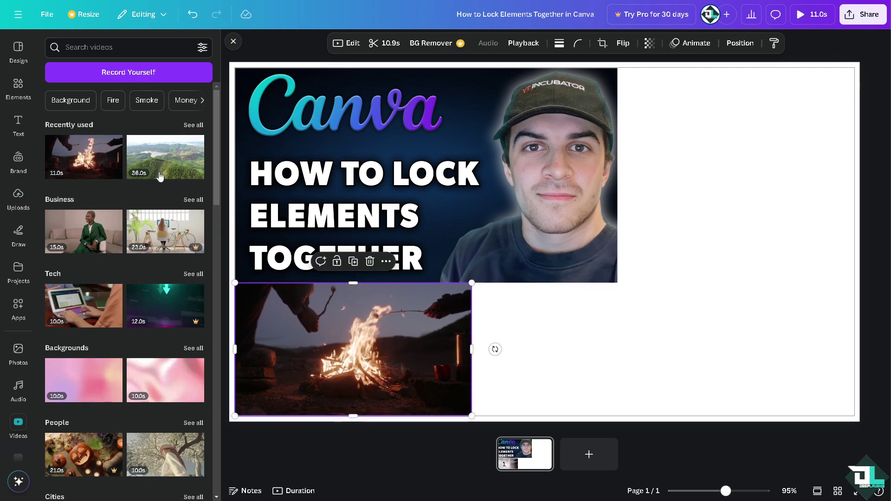
left_click(165, 157)
mouse_move(436, 202)
left_mouse_down()
mouse_move(529, 209)
mouse_move(362, 226)
left_mouse_up()
left_click_drag(759, 145, 493, 289)
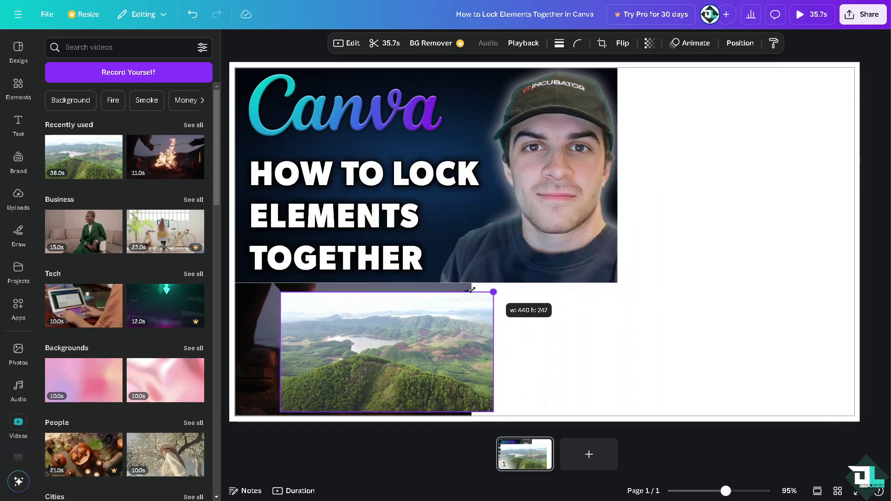
left_click_drag(406, 307, 598, 302)
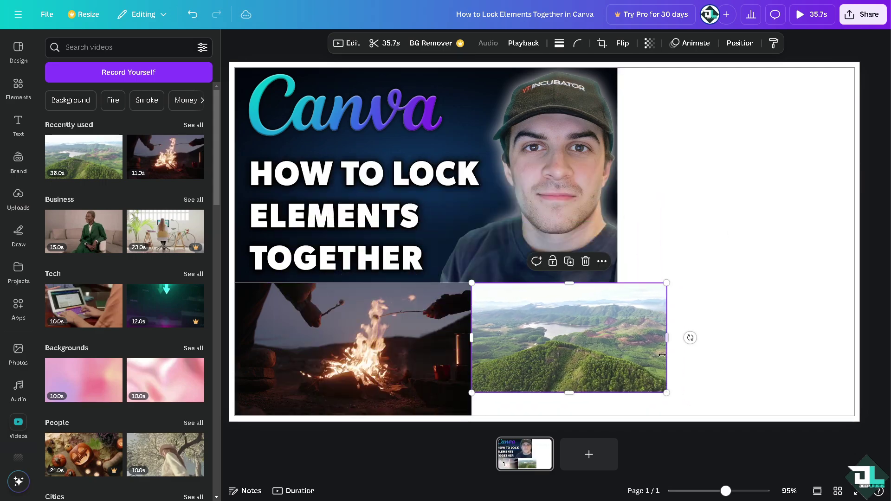
left_click_drag(667, 338, 618, 337)
left_click_drag(545, 394, 544, 416)
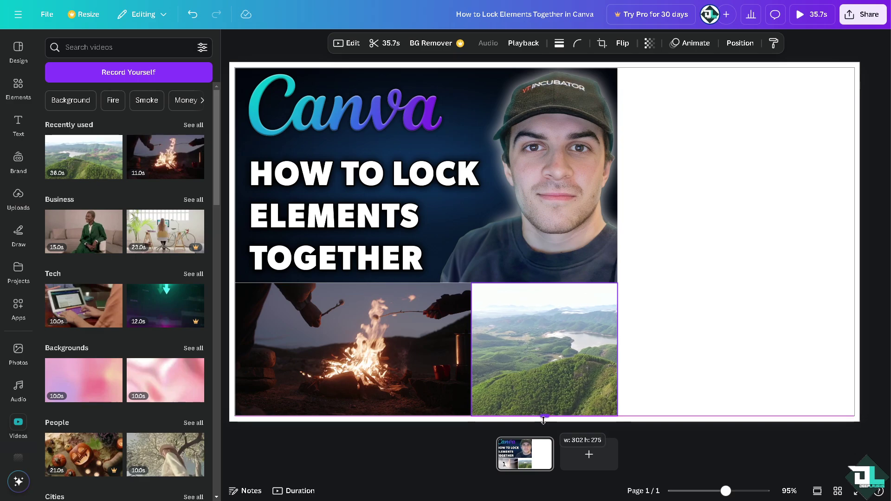
scroll(111, 315, "down", 2)
scroll(115, 312, "down", 2)
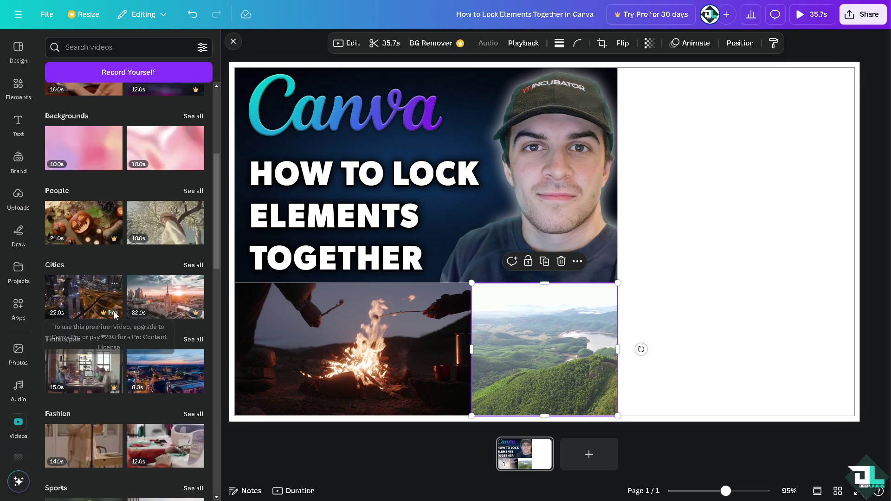
scroll(101, 308, "down", 3)
scroll(103, 311, "down", 3)
scroll(102, 311, "down", 1)
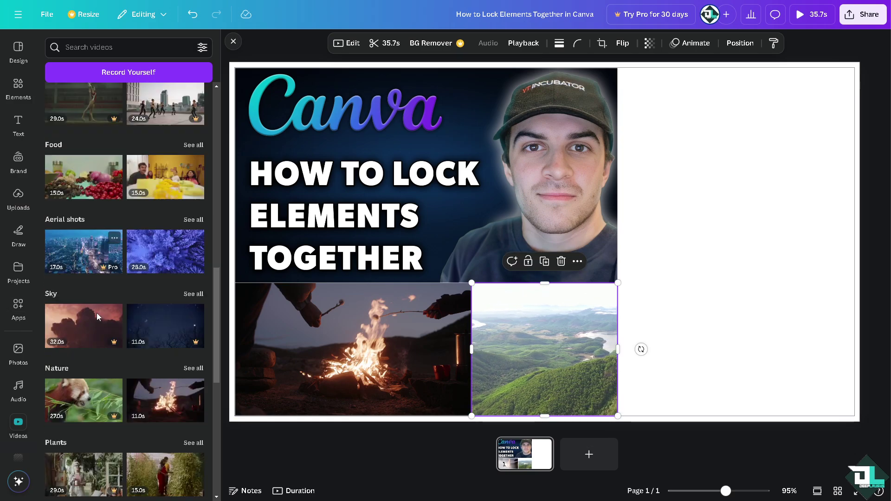
scroll(96, 313, "down", 2)
scroll(98, 315, "down", 2)
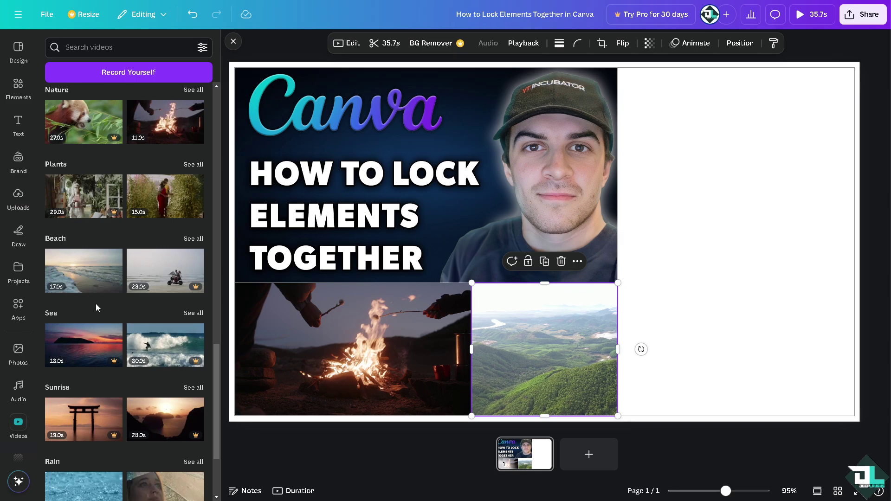
scroll(96, 304, "down", 1)
scroll(89, 304, "down", 2)
left_click(19, 351)
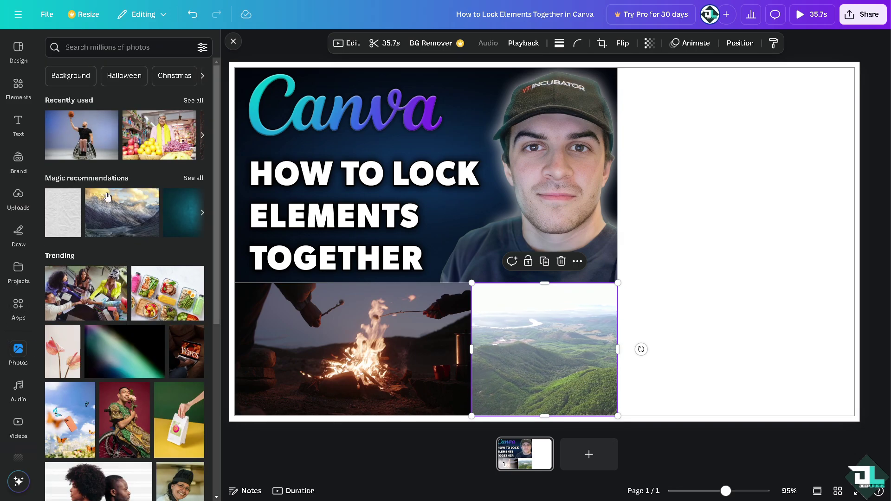
scroll(117, 202, "down", 2)
scroll(117, 230, "down", 1)
scroll(117, 252, "down", 2)
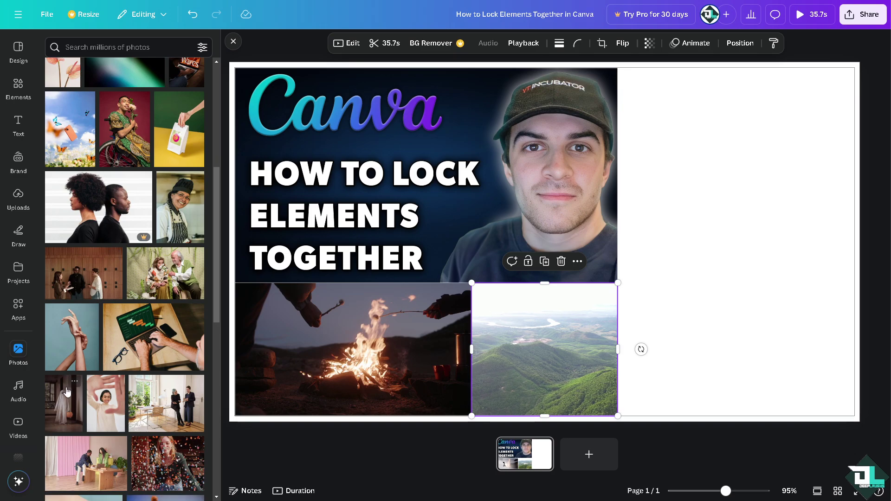
Step: Add the ghost-with-pumpkin photo and stretch it across the right-hand column
left_click(65, 402)
mouse_move(562, 199)
left_mouse_down()
mouse_move(704, 174)
mouse_move(718, 161)
left_mouse_up()
left_click_drag(803, 346, 850, 416)
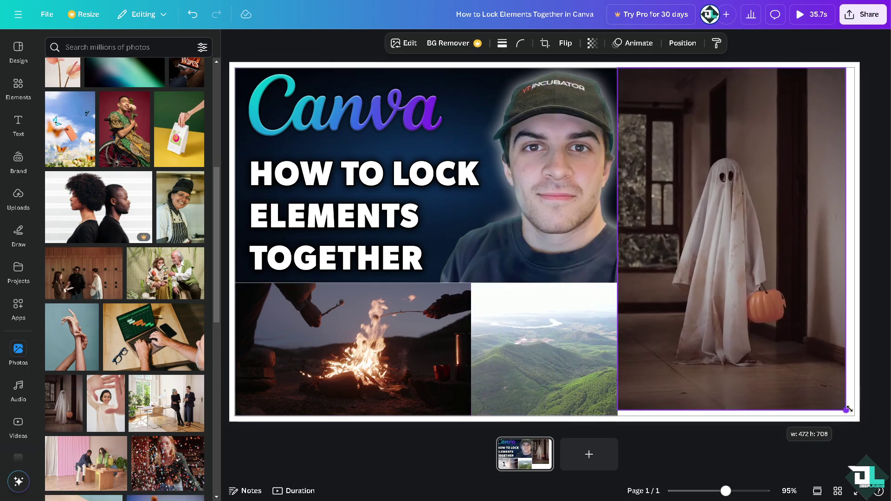
left_click_drag(850, 242, 855, 242)
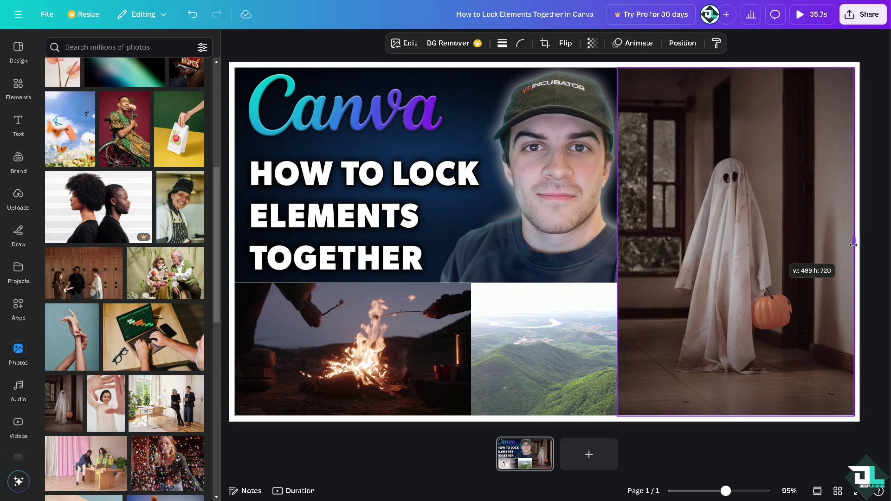
Step: Add the orange BOO! text combination across the top at font size 100
left_click(18, 125)
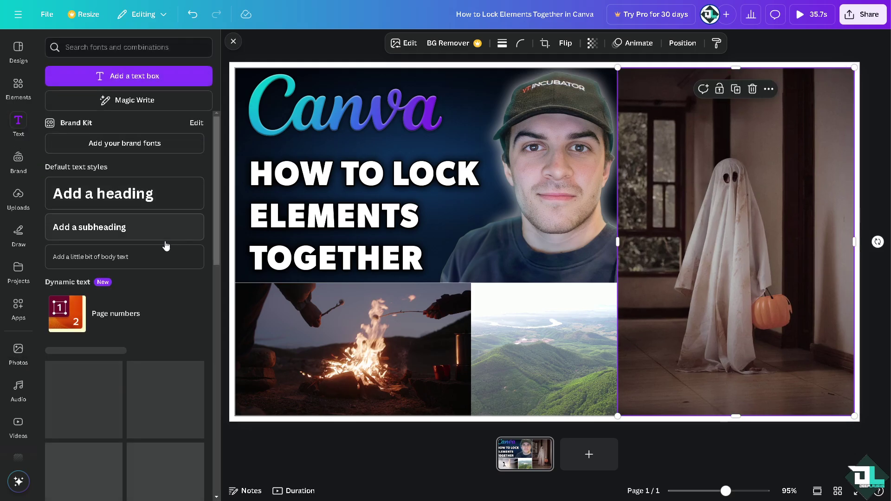
scroll(130, 288, "down", 5)
scroll(123, 293, "down", 3)
scroll(122, 292, "down", 3)
scroll(123, 292, "down", 3)
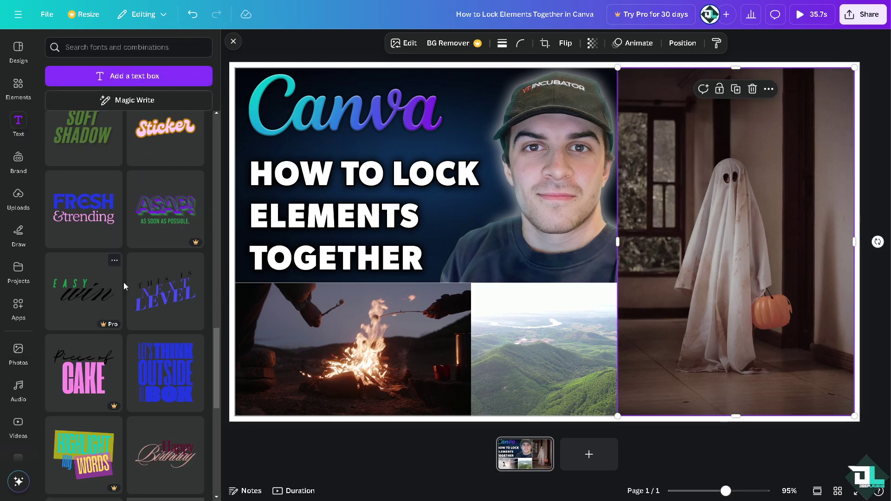
scroll(124, 282, "down", 3)
scroll(109, 283, "down", 3)
left_click_drag(89, 290, 517, 178)
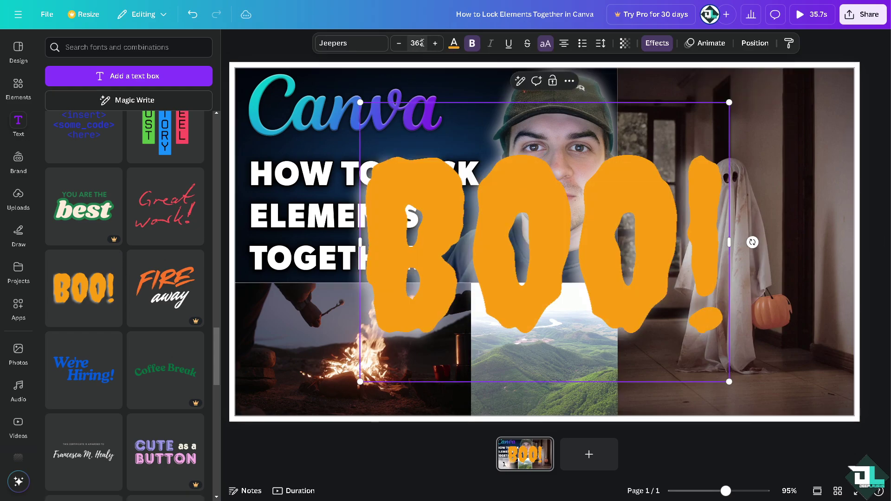
left_click(426, 43)
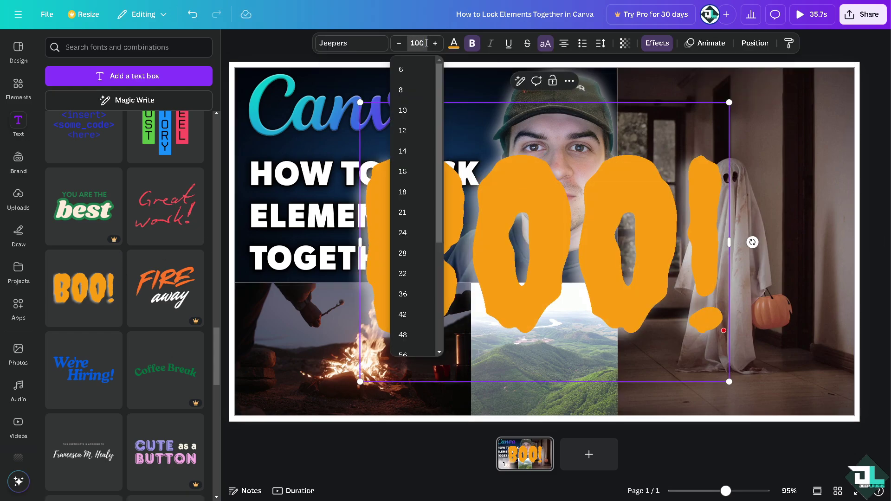
key("Return")
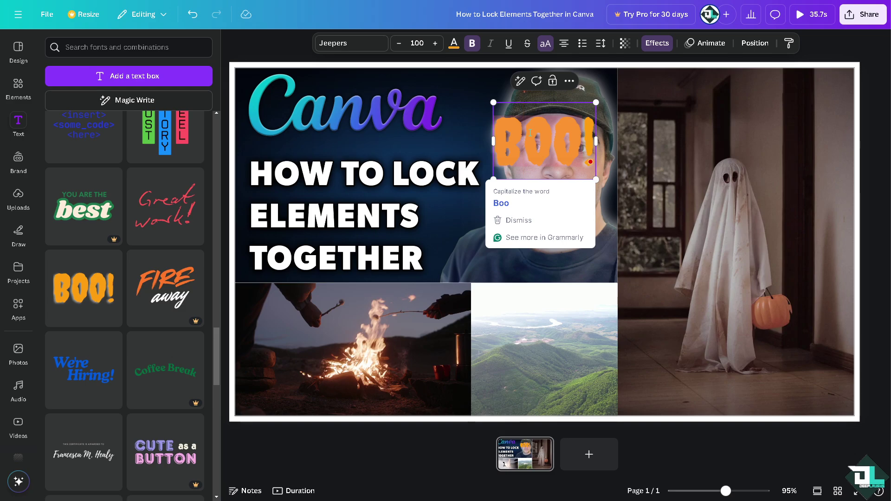
Step: Replace the BOO! wording with 'How to lock elements together in Canva'
left_click(530, 132)
type("HOW TO LOCK ELEMENTS TOGETHER IN CANVA")
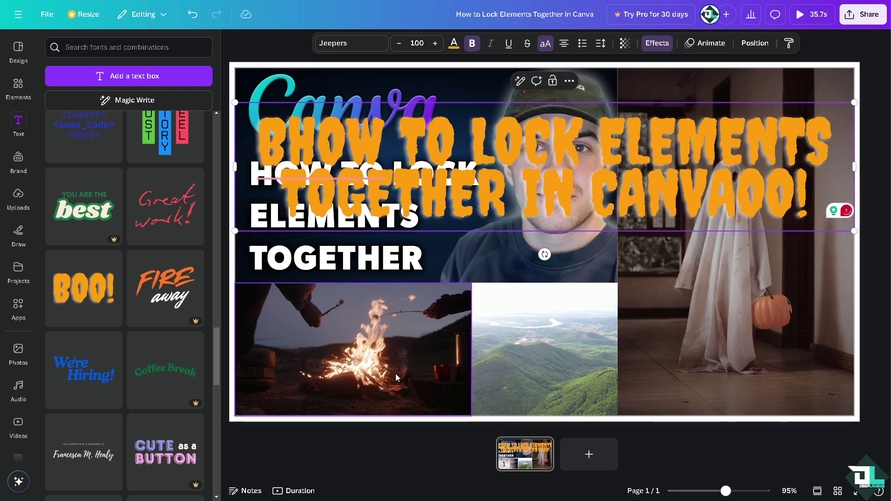
left_click(397, 377)
Step: Give the orange title a black shadow effect
left_click(533, 161)
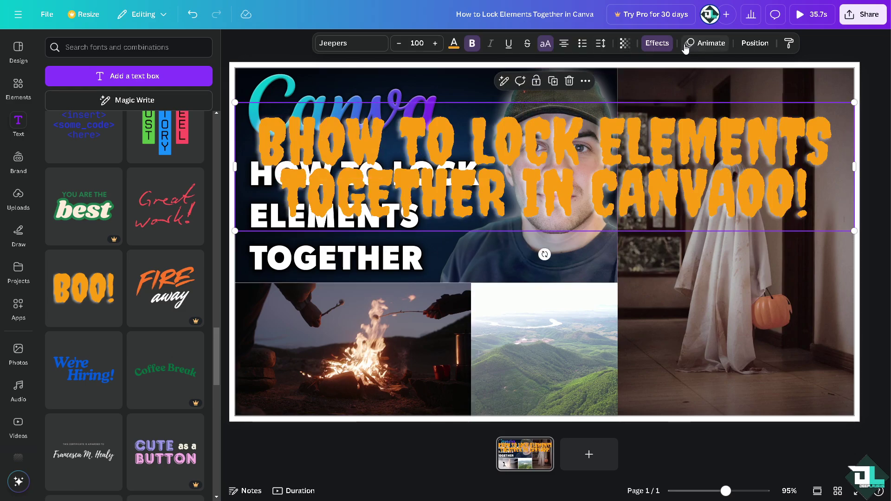
left_click(658, 44)
left_click(196, 303)
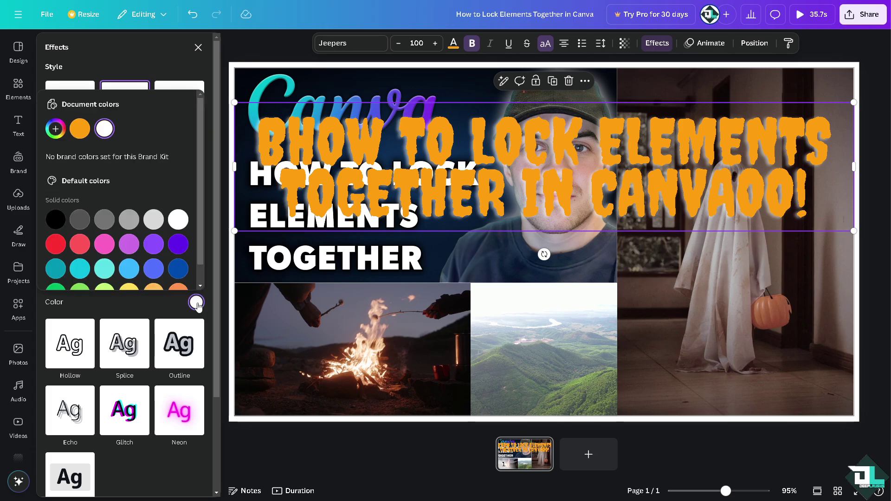
left_click(56, 221)
Step: Reselect the orange title and bring up its text effects
left_click(171, 307)
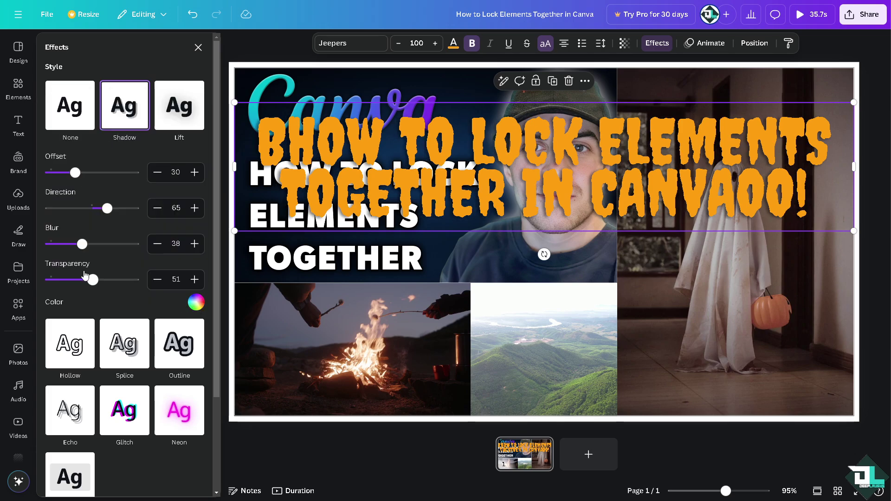
left_click(421, 261)
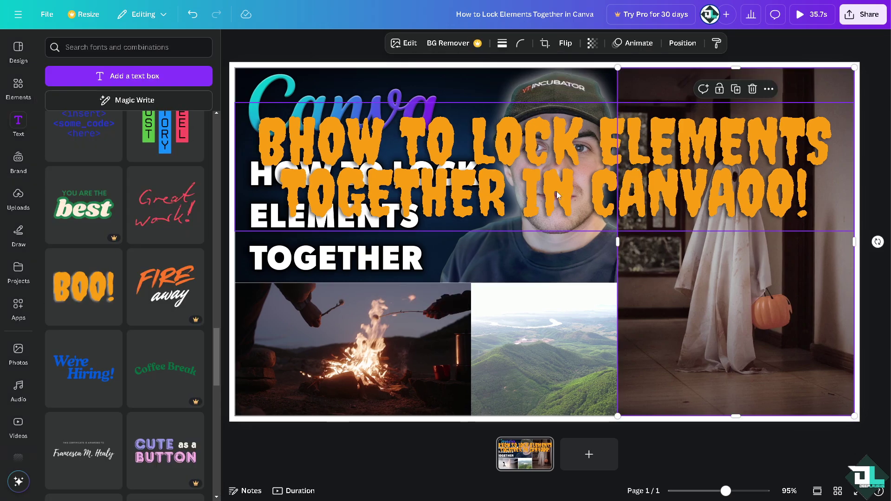
left_click(422, 150)
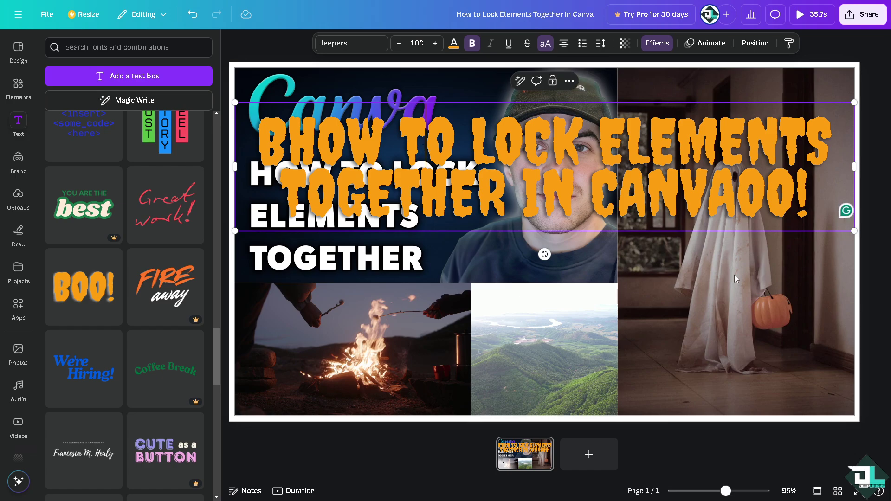
left_click(669, 83)
left_click(669, 139)
left_click(658, 43)
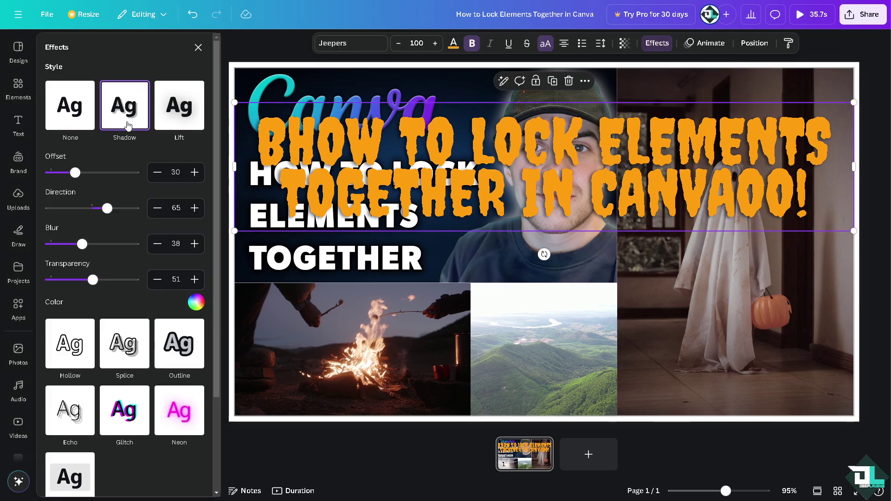
Step: Replace the shadow with a black outline at thickness 143 and shrink the title
left_click(128, 125)
scroll(138, 171, "down", 3)
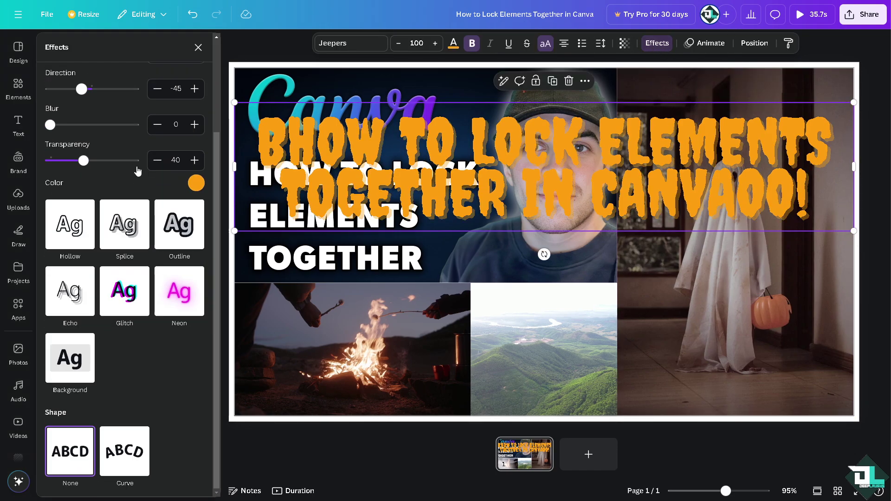
left_click(179, 225)
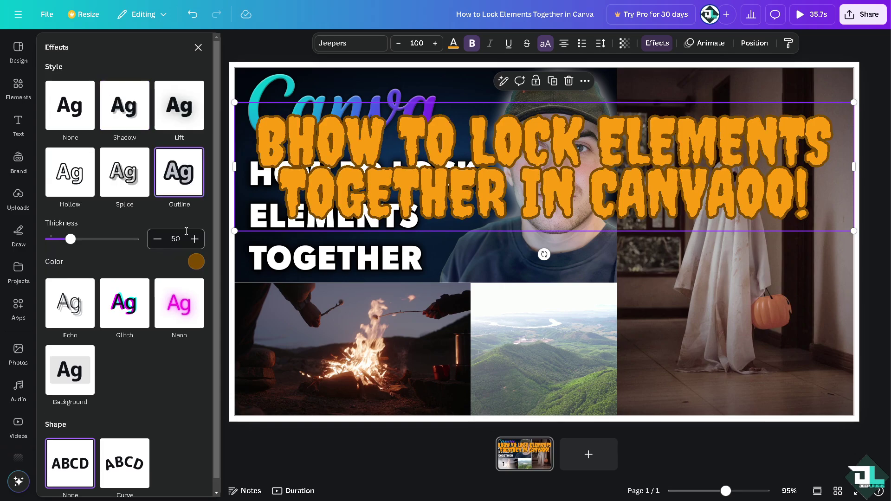
left_click(196, 261)
left_click(56, 403)
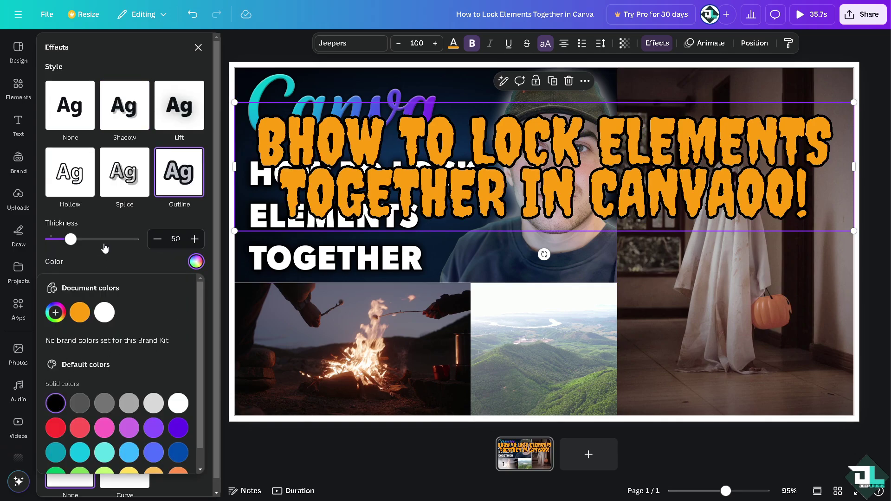
left_click_drag(70, 239, 110, 238)
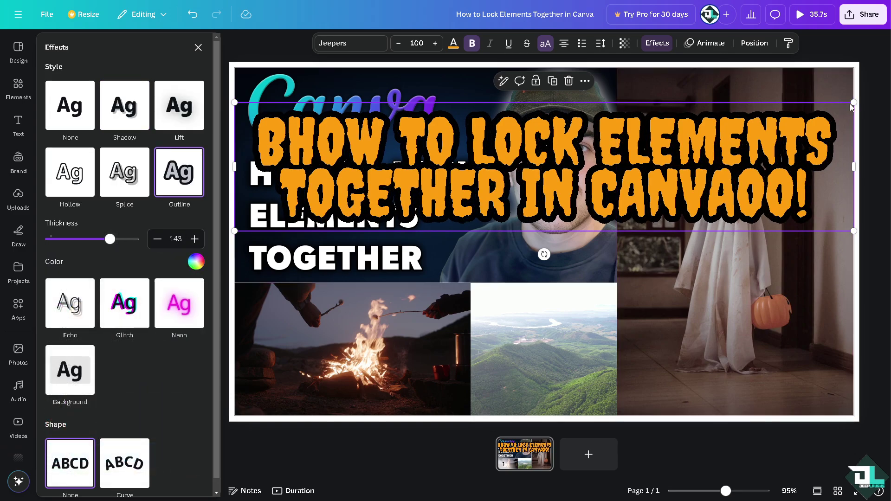
left_click_drag(854, 102, 696, 136)
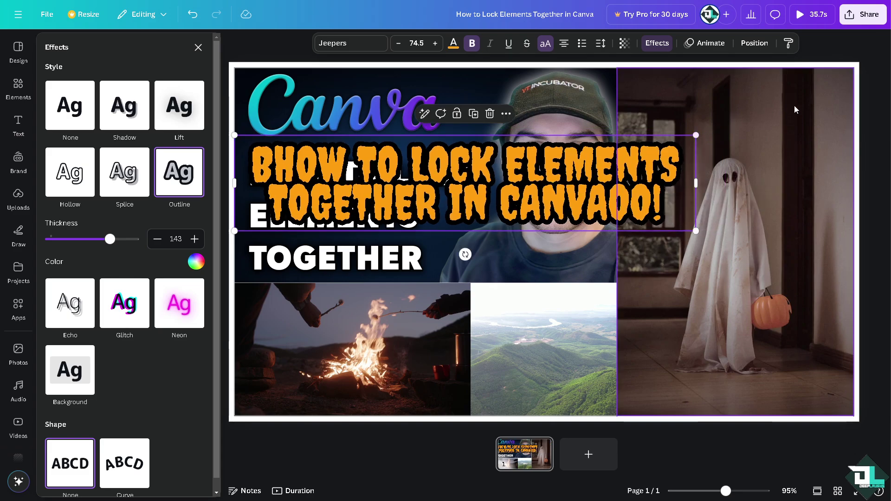
Step: Move the title over the lower videos and correct 'BHOW' to 'HOW'
left_click(198, 47)
left_click_drag(374, 165, 506, 313)
double_click(394, 315)
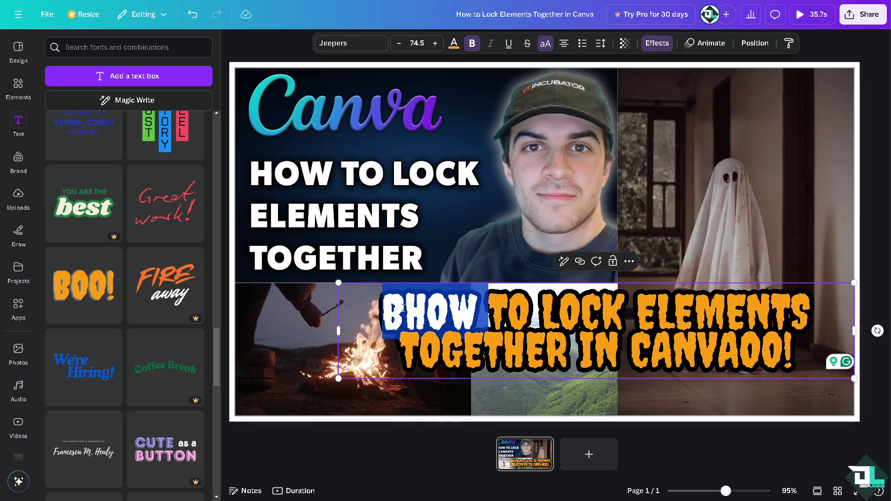
right_click(404, 309)
left_click(390, 365)
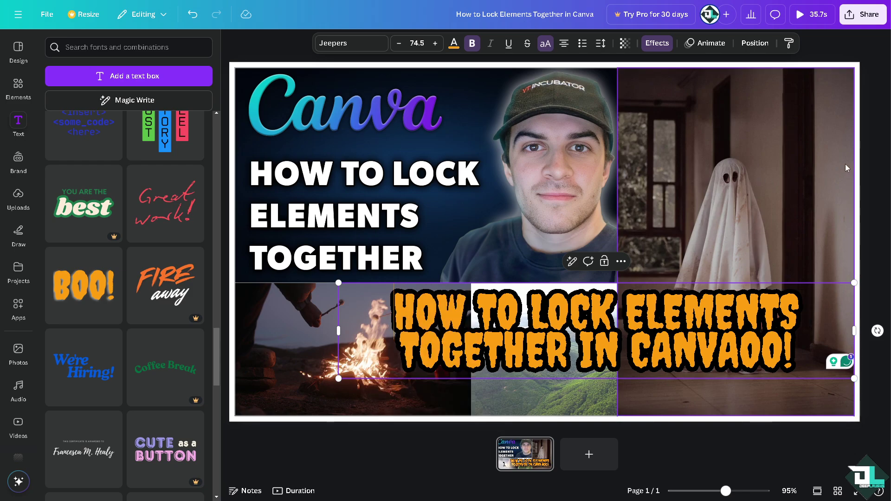
mouse_move(539, 308)
left_mouse_down()
mouse_move(544, 322)
mouse_move(497, 326)
left_mouse_up()
Step: Select the thumbnail, campfire video, ghost photo, mountain video and title one by one
left_click(234, 42)
left_click(289, 146)
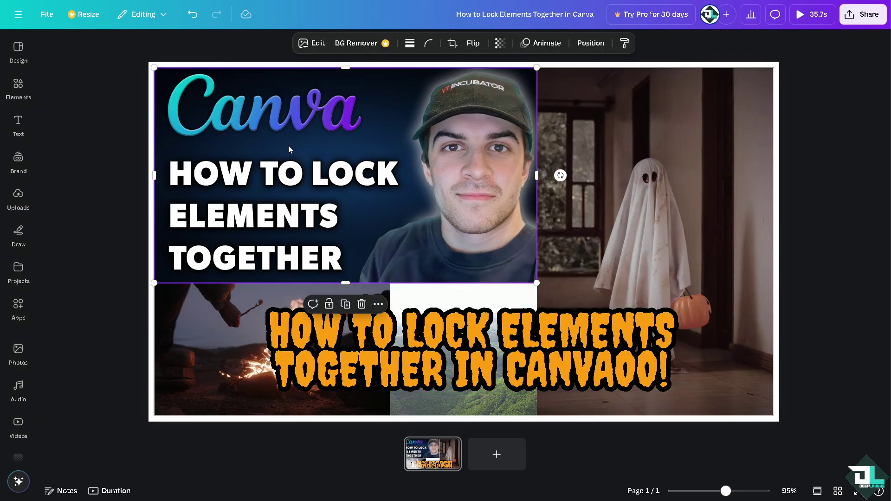
left_click(194, 313)
left_click(636, 157)
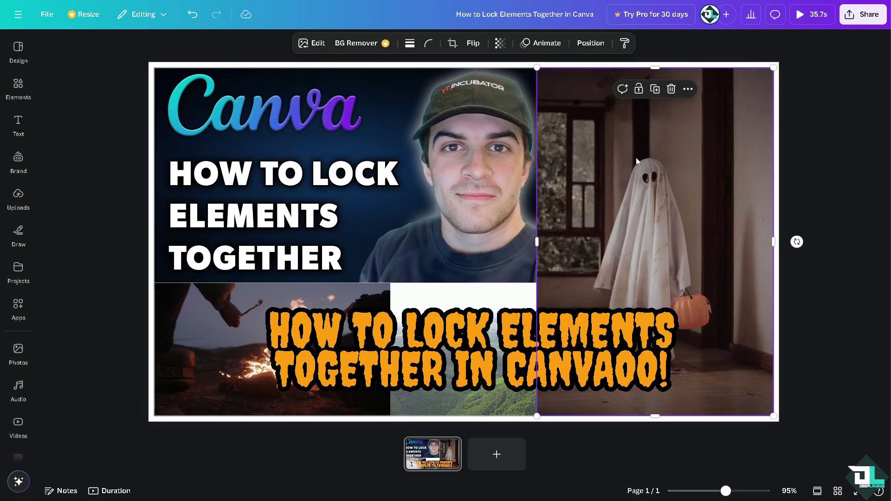
left_click(439, 297)
left_click(335, 332)
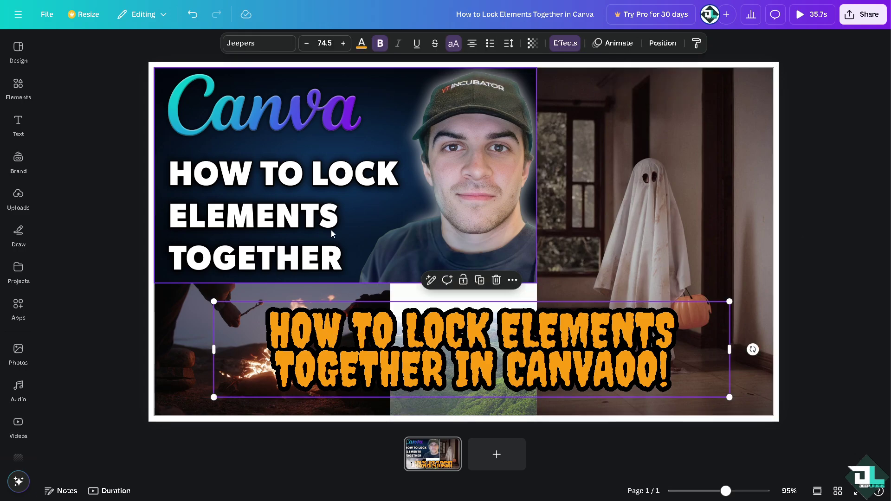
Step: Multi-select the thumbnail, both videos, title and ghost photo together
left_click(321, 135)
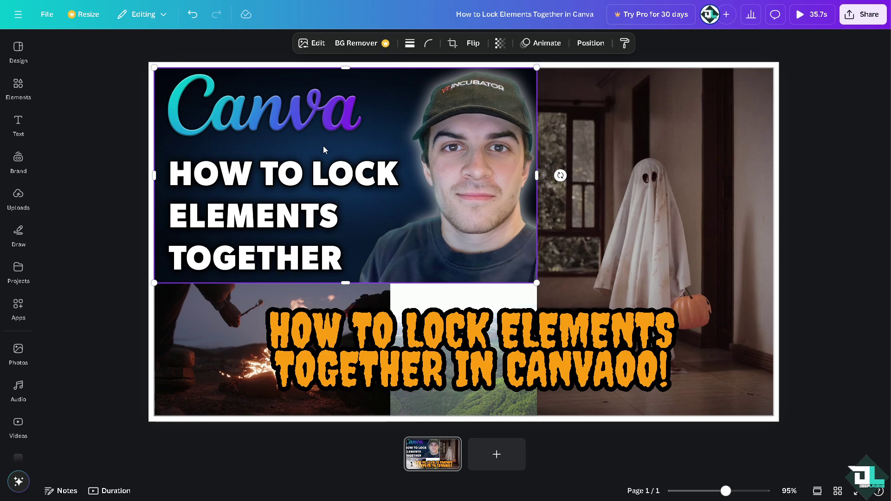
left_click(198, 312, "shift")
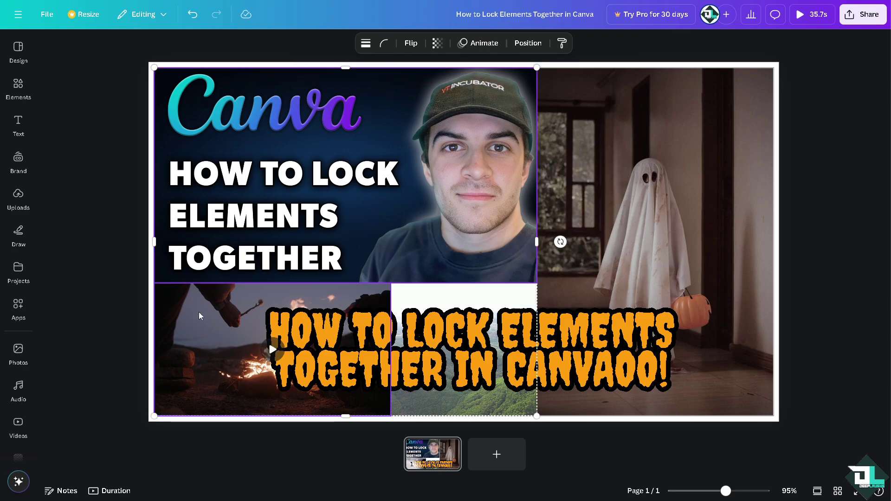
left_click(409, 297, "shift")
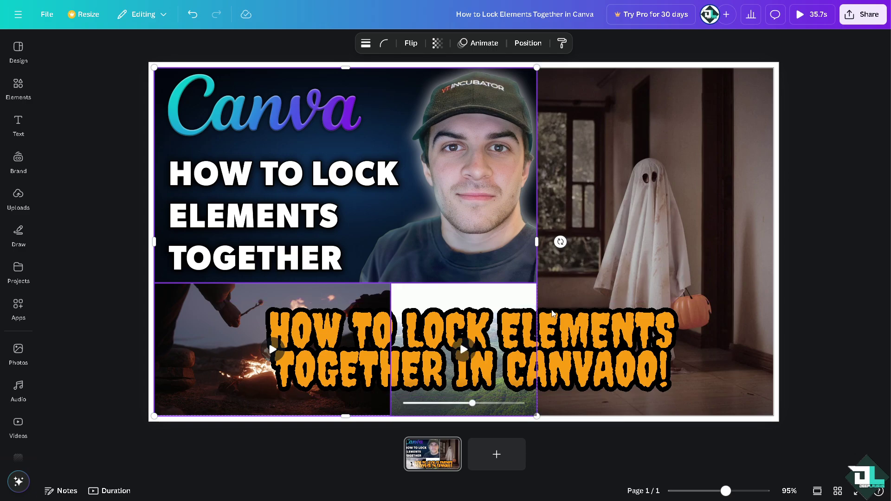
left_click(587, 326, "shift")
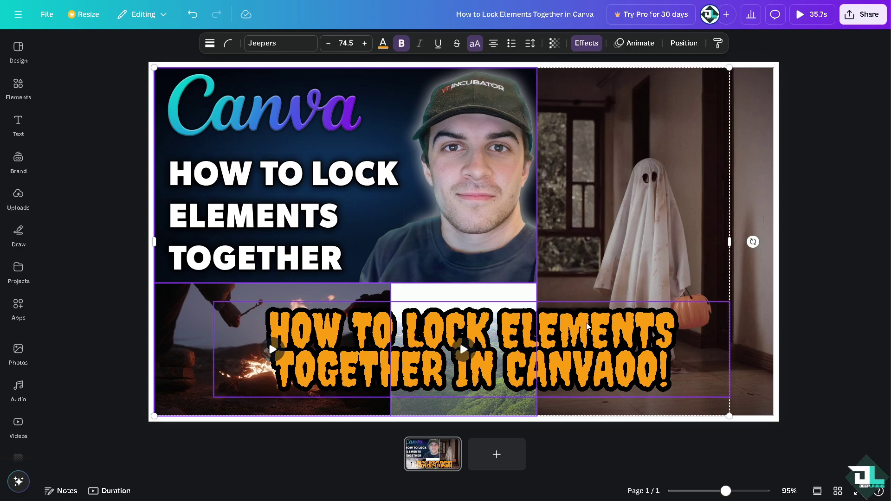
left_click(671, 131, "shift")
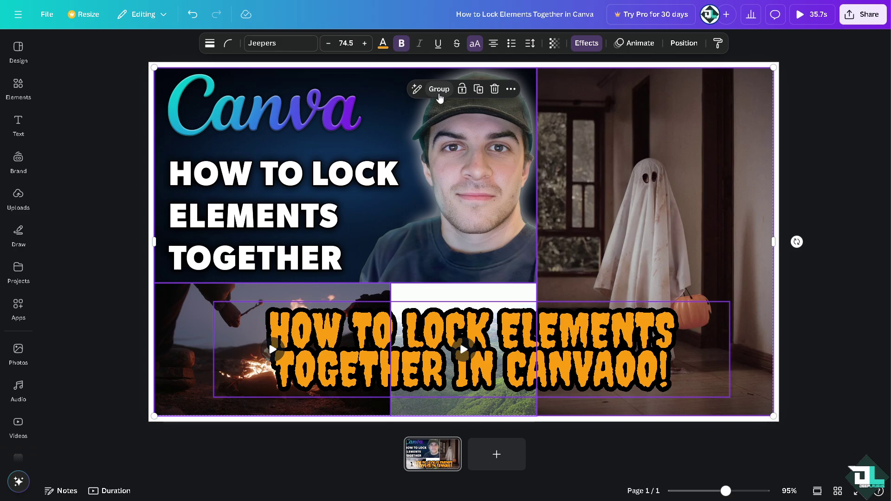
Step: Group the selected elements, nudge the group right, lock it and deselect
left_click(439, 89)
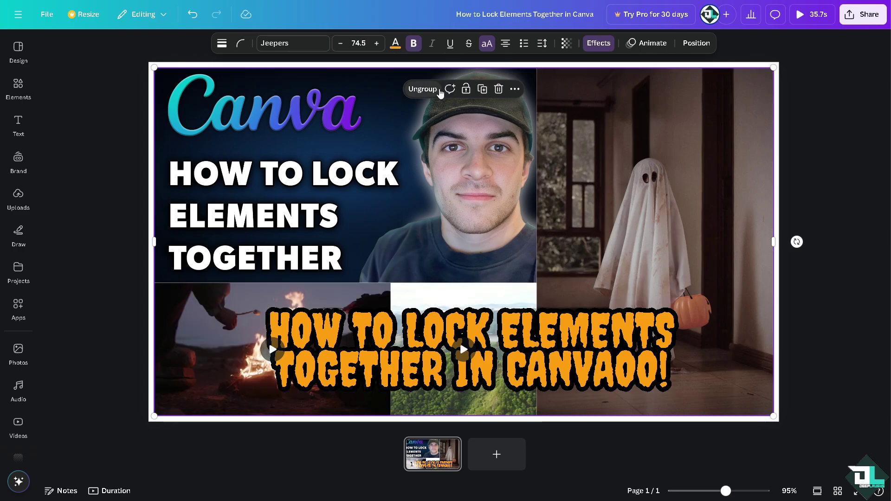
mouse_move(582, 167)
left_mouse_down()
mouse_move(627, 162)
mouse_move(583, 168)
left_mouse_up()
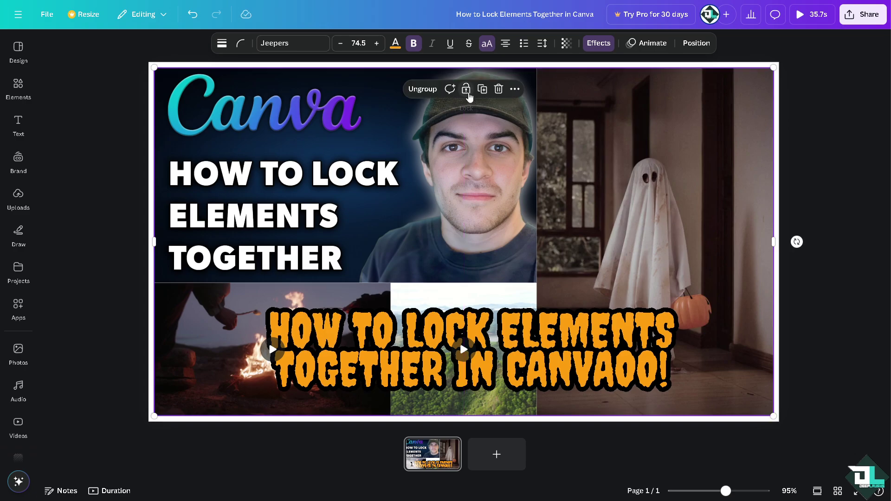
left_click(468, 96)
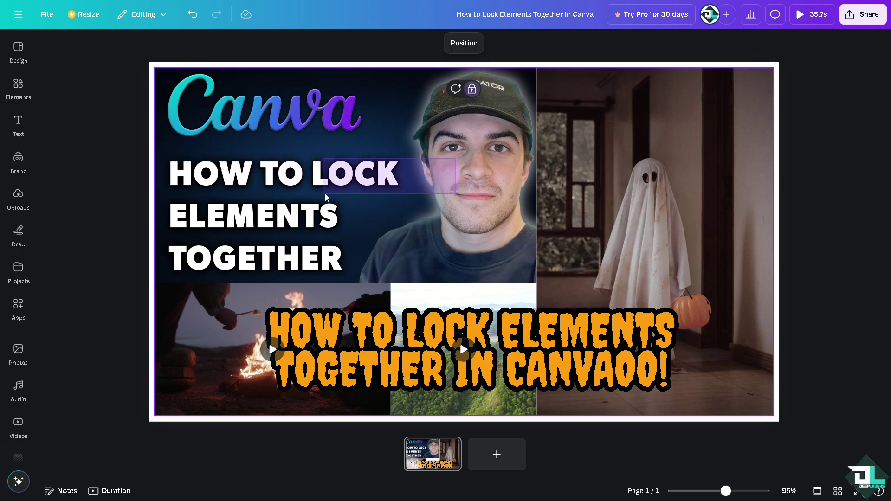
key("Escape")
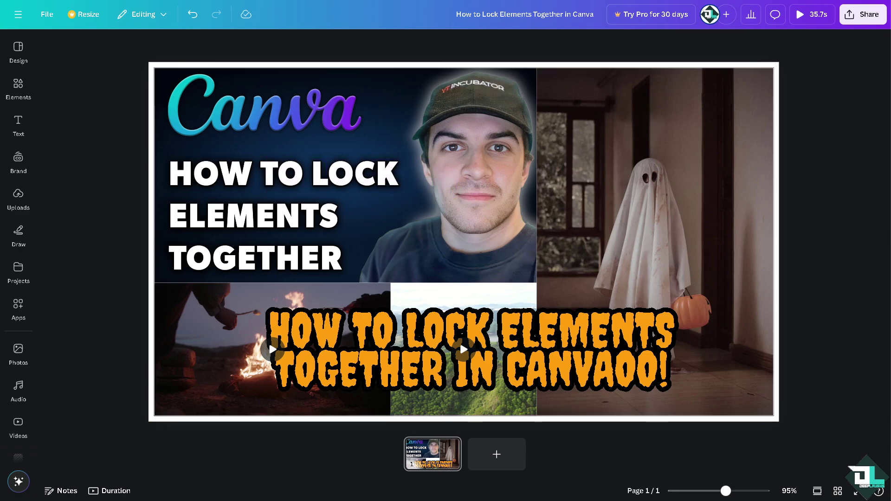
Step: Select the locked group and bring up the Share options with its edit link
left_click(18, 193)
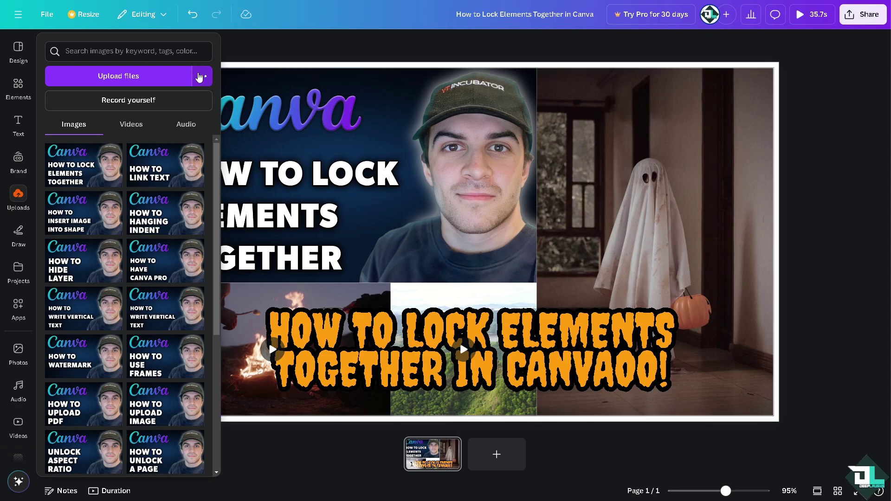
left_click(407, 120)
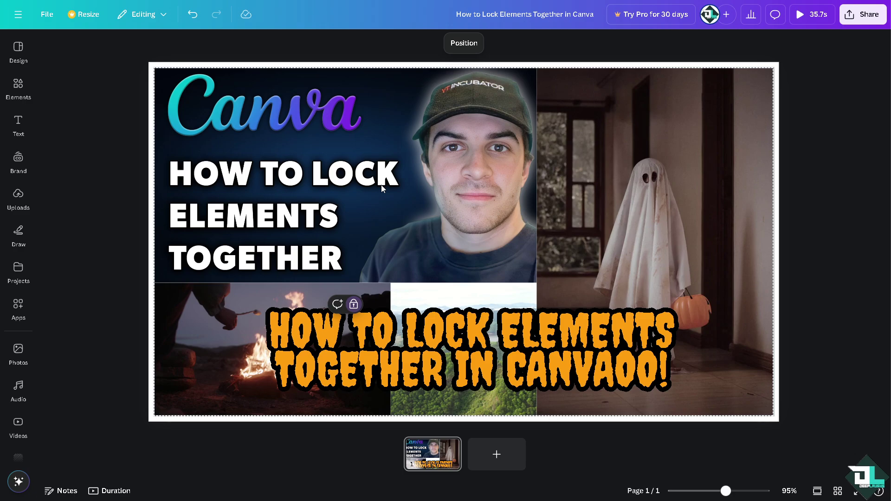
left_click(869, 23)
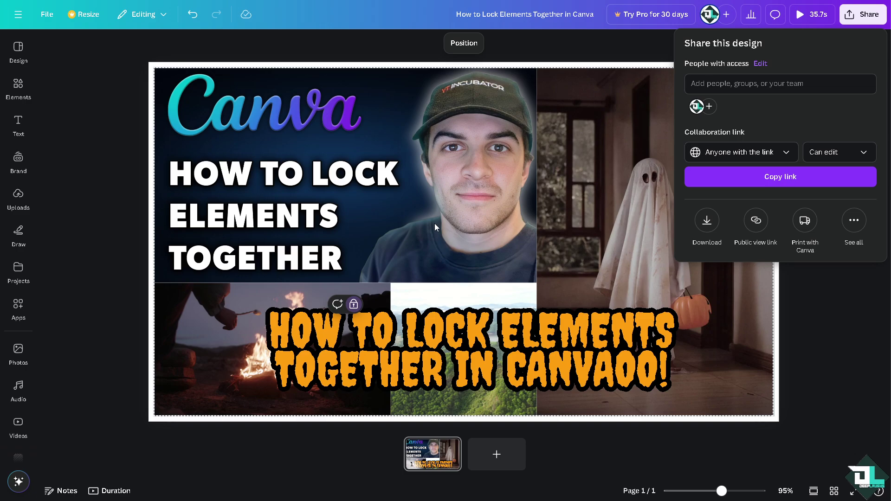
Step: Dismiss the Share panel and preview the locked collage as a full-screen presentation
key("Escape")
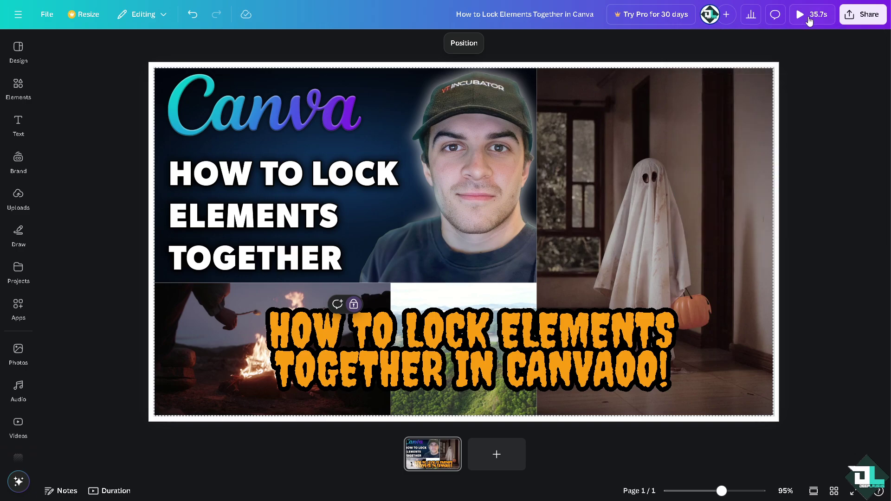
left_click(810, 16)
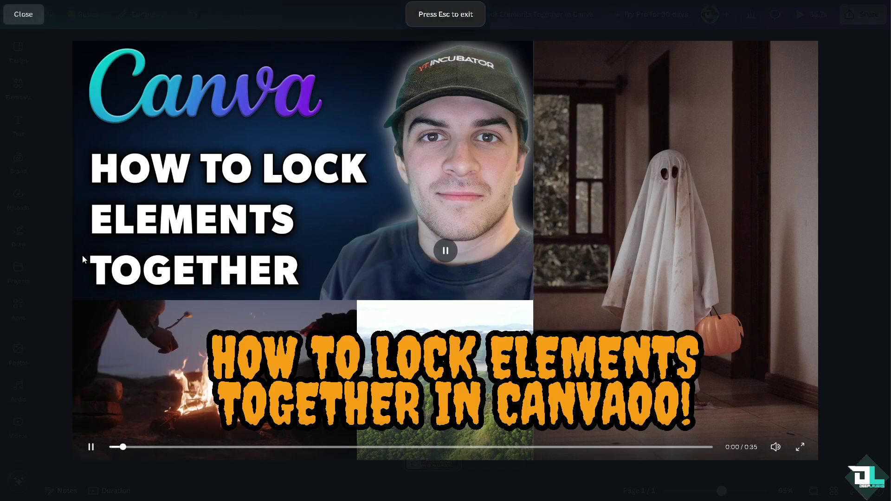